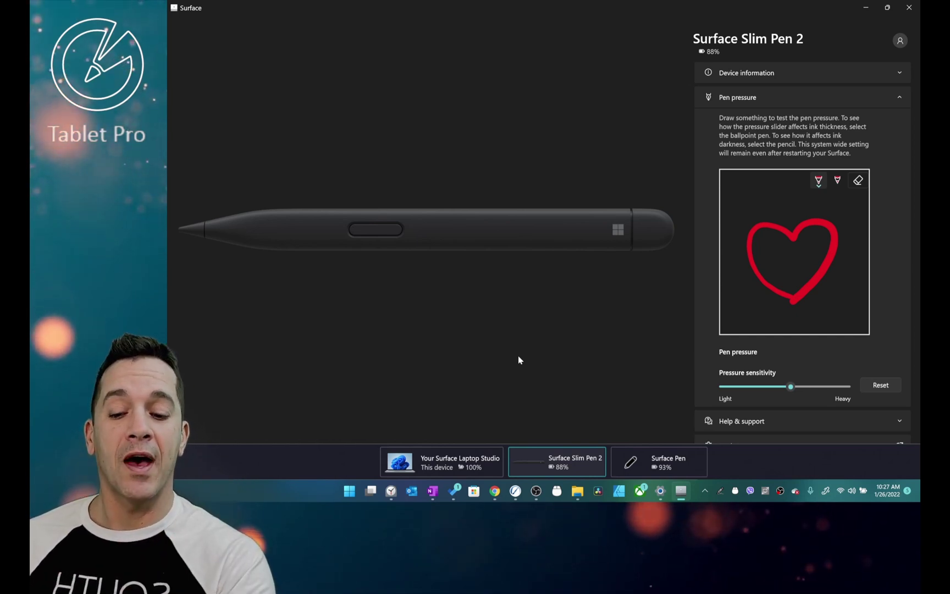
- Step from Surface Laptop Studio through Surface Pen and back to the Slim Pen 2 pressure page
{"action": "key", "text": "Left"}
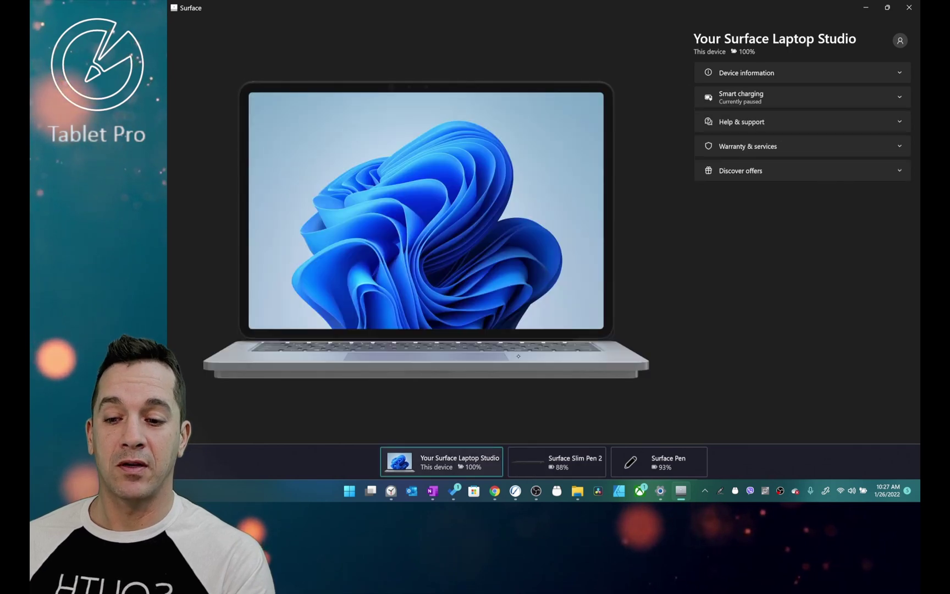
{"action": "key", "text": "Right"}
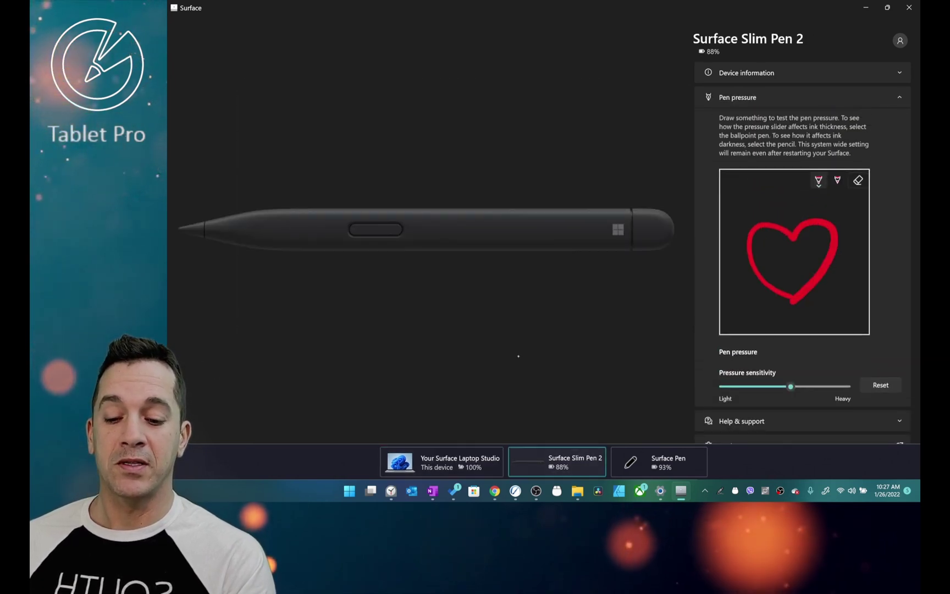
{"action": "key", "text": "Right"}
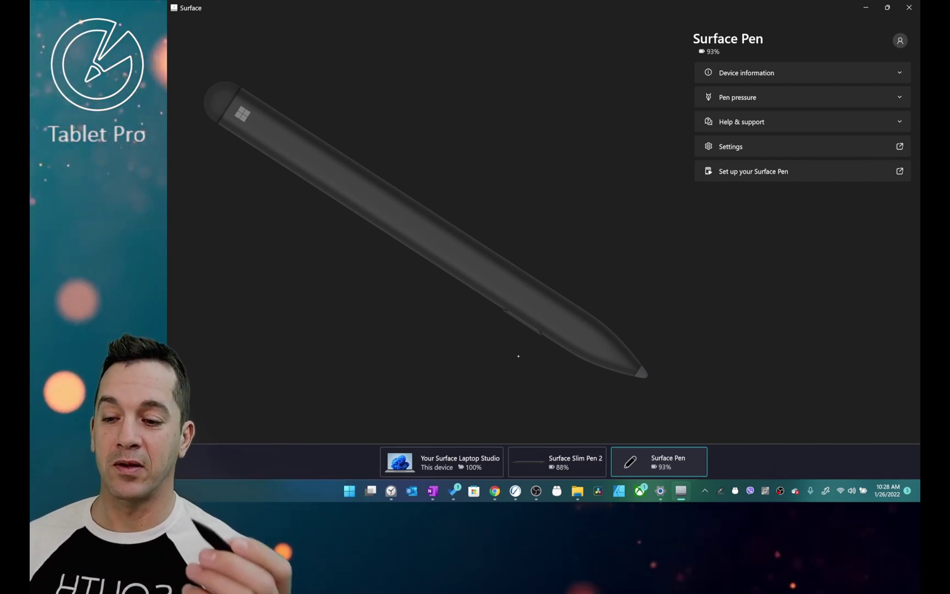
{"action": "key", "text": "Left"}
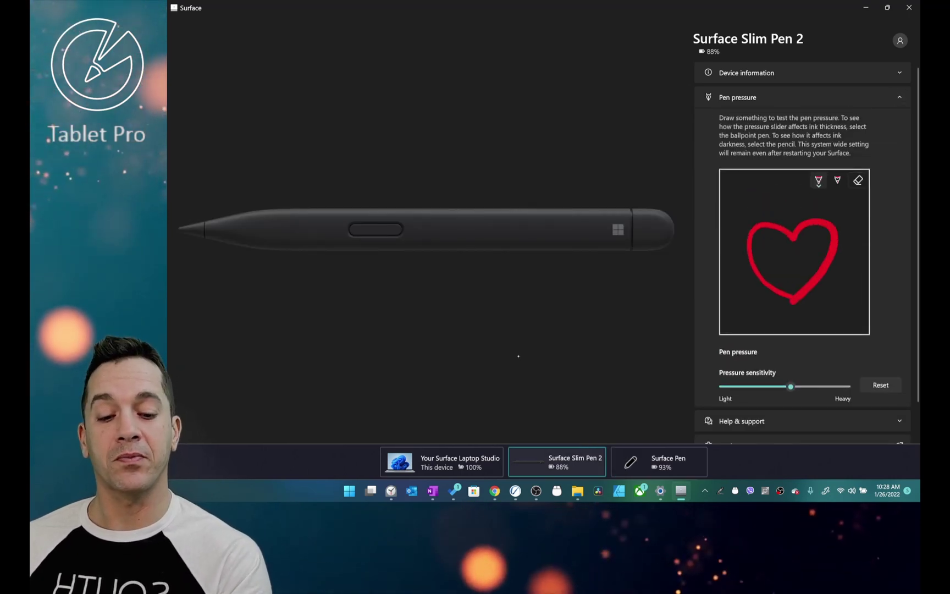
{"action": "mouse_move", "coordinate": [791, 386]}
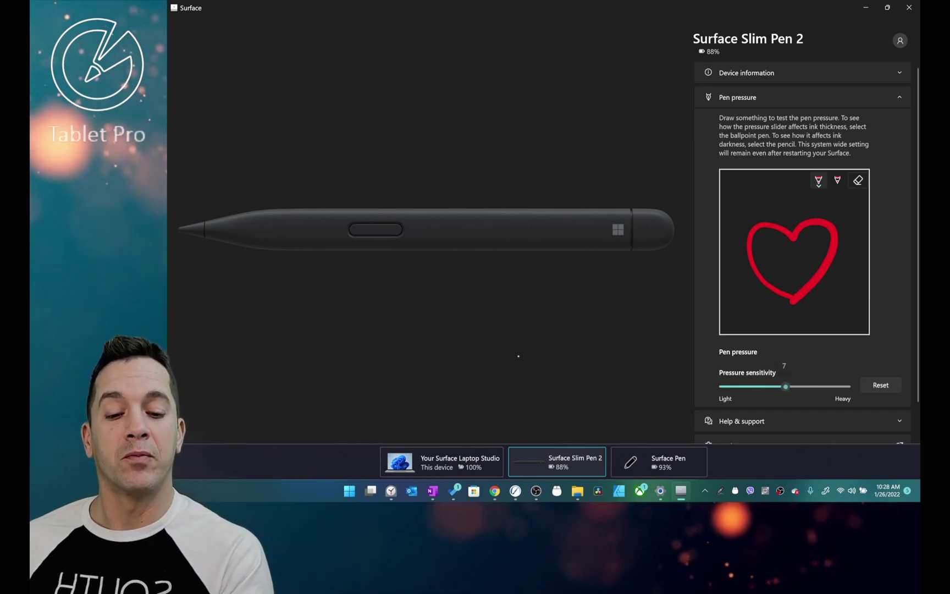
- Lower Slim Pen 2 pressure sensitivity to about 3 and test it with pencil zigzag scribbles
{"action": "left_click_drag", "start_coordinate": [790, 387], "coordinate": [751, 387]}
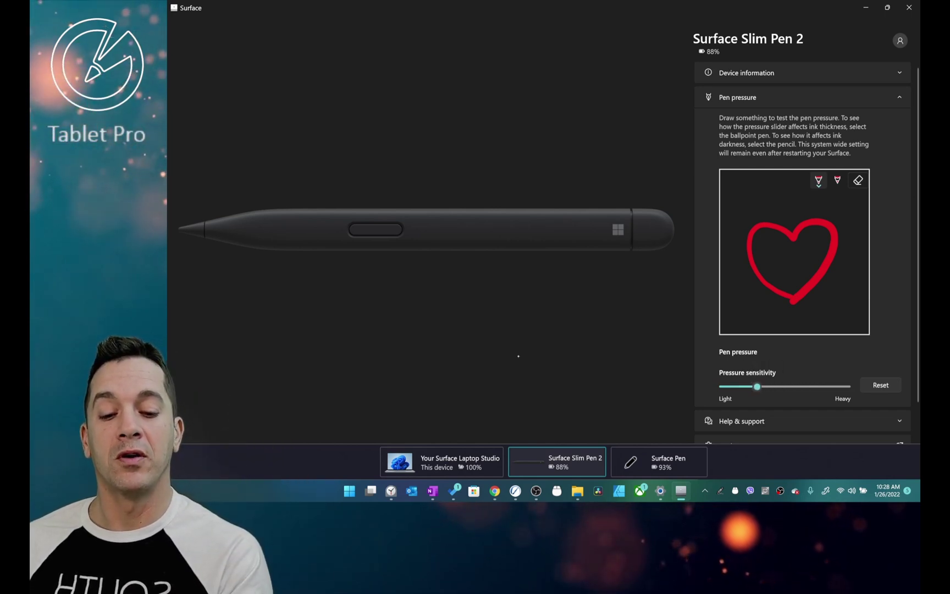
{"action": "left_click", "coordinate": [837, 180]}
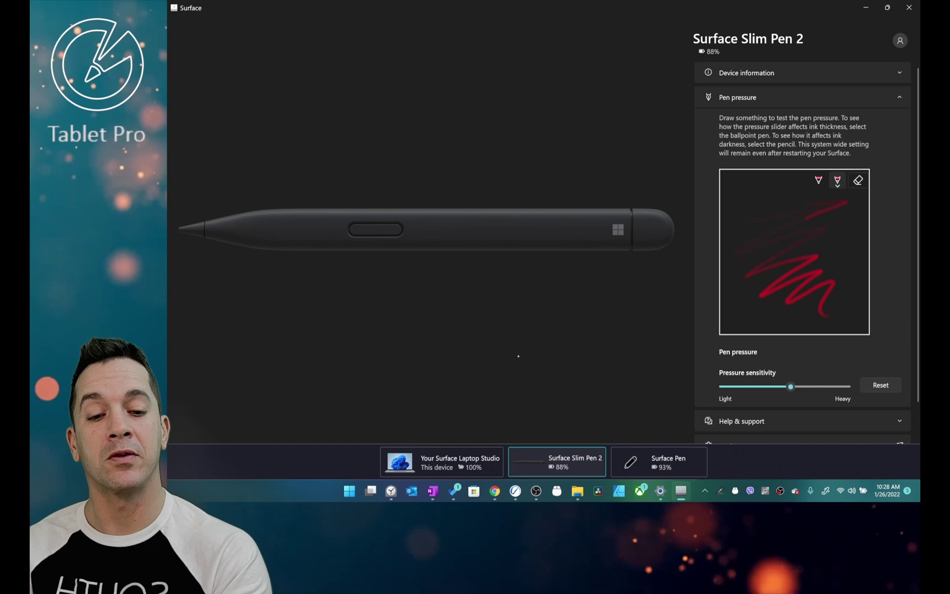
{"action": "left_click_drag", "start_coordinate": [846, 203], "coordinate": [849, 310]}
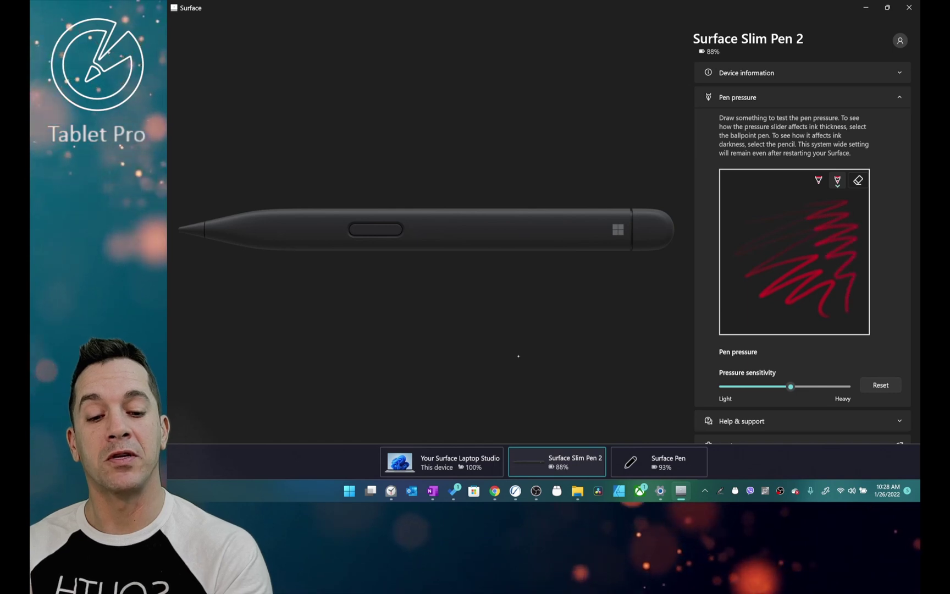
{"action": "left_click", "coordinate": [858, 180]}
{"action": "mouse_move", "coordinate": [748, 220]}
{"action": "left_mouse_down"}
{"action": "mouse_move", "coordinate": [780, 213]}
{"action": "mouse_move", "coordinate": [761, 255]}
{"action": "mouse_move", "coordinate": [824, 322]}
{"action": "left_mouse_up"}
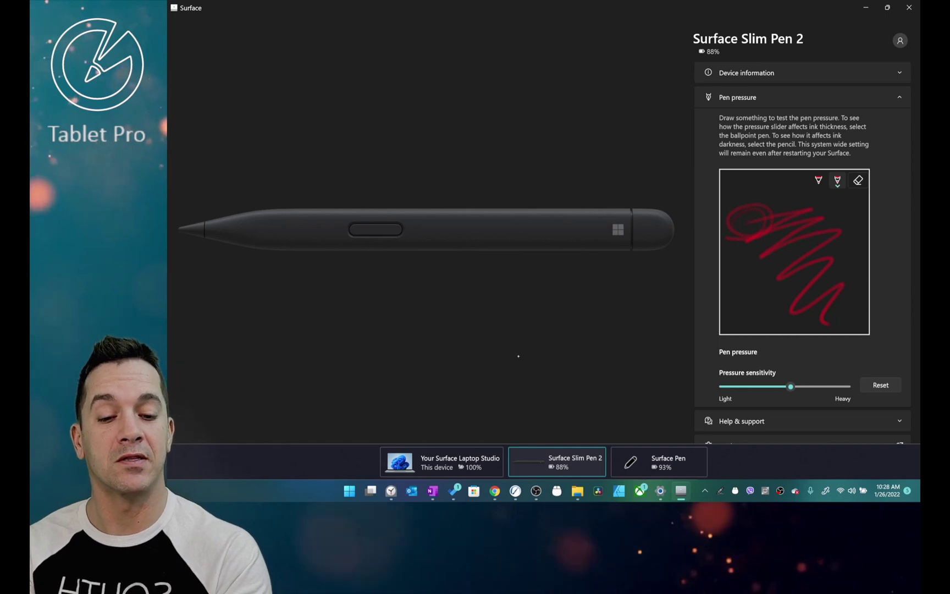
{"action": "left_click_drag", "start_coordinate": [790, 386], "coordinate": [756, 386]}
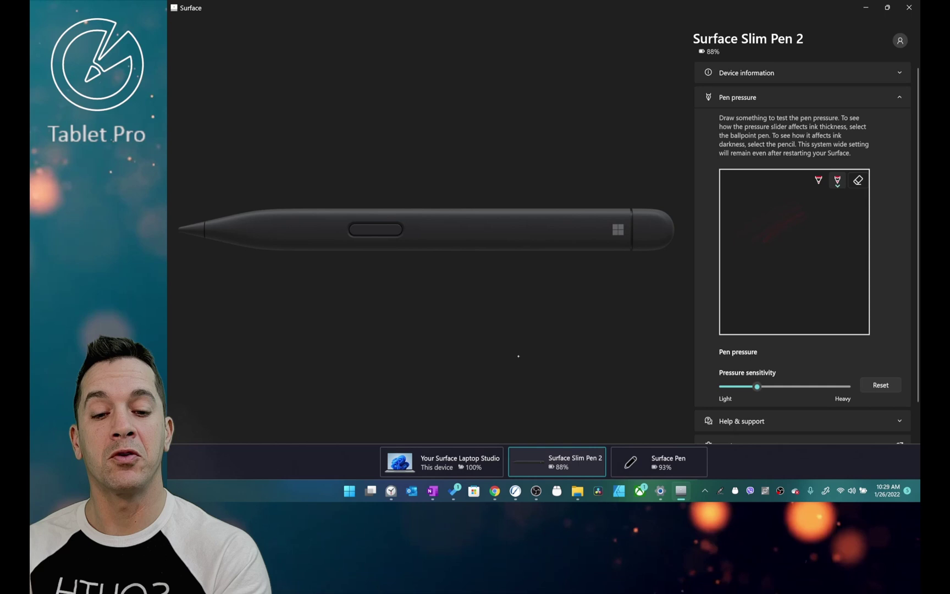
{"action": "mouse_move", "coordinate": [761, 239]}
{"action": "left_mouse_down"}
{"action": "mouse_move", "coordinate": [811, 220]}
{"action": "mouse_move", "coordinate": [797, 241]}
{"action": "mouse_move", "coordinate": [835, 302]}
{"action": "left_mouse_up"}
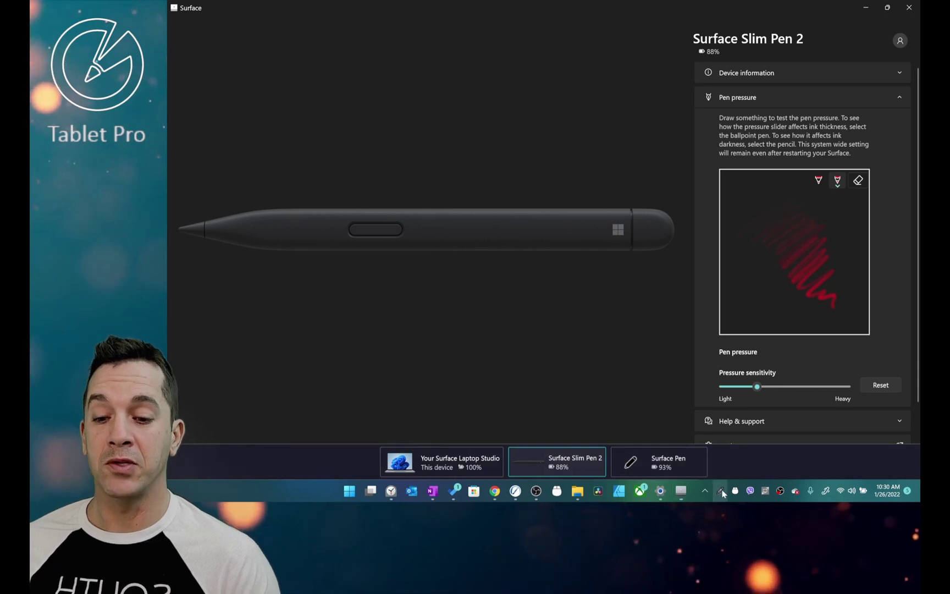
- Move the Tablet Pro configuration window into place and briefly view its Settings dialog
{"action": "left_click_drag", "start_coordinate": [509, 62], "coordinate": [533, 55]}
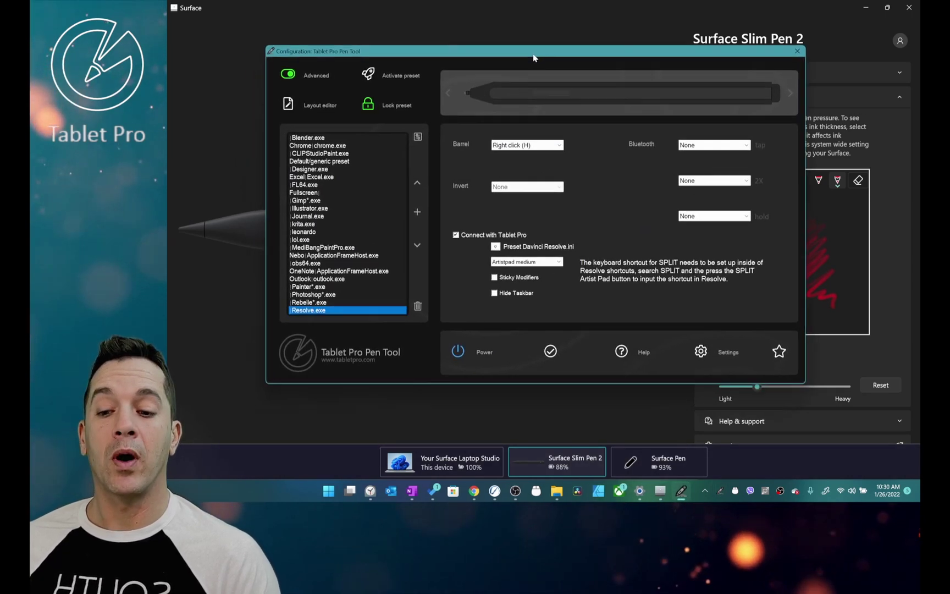
{"action": "left_click", "coordinate": [700, 351]}
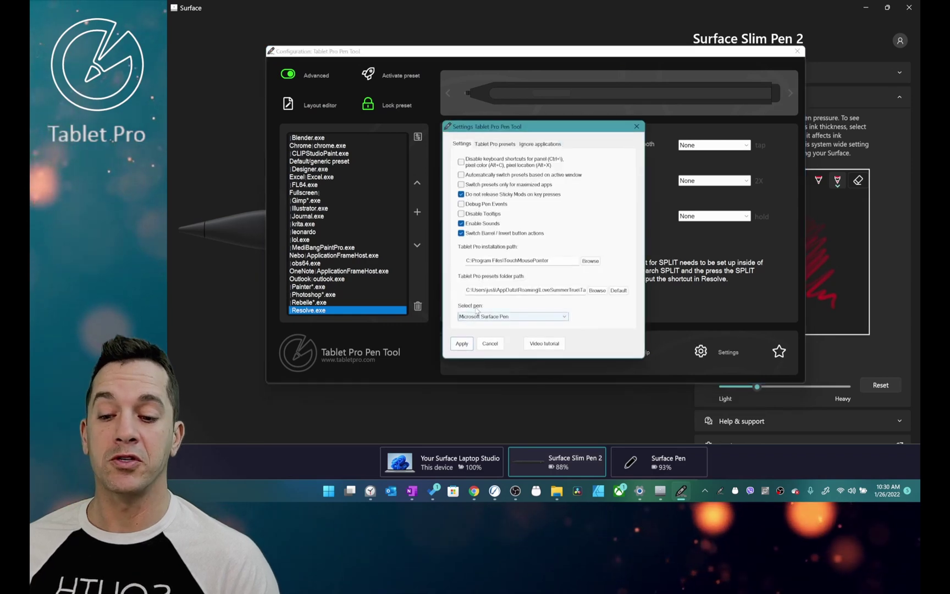
{"action": "left_click", "coordinate": [636, 126]}
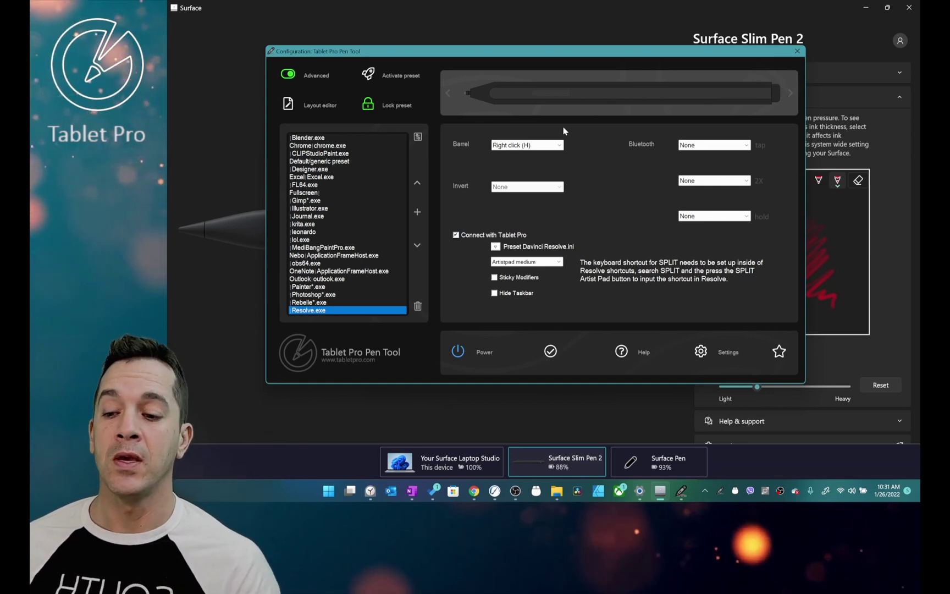
- Cycle the preset through Illustrator.exe, krita.exe, MediBangPaintPro.exe and OneNote, then close Tablet Pro
{"action": "left_click", "coordinate": [307, 208]}
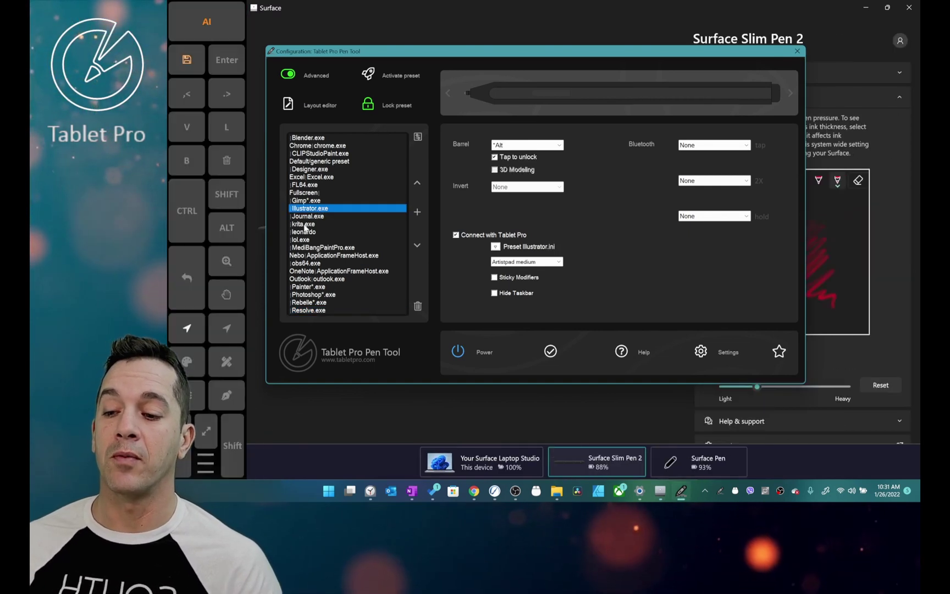
{"action": "left_click", "coordinate": [304, 224]}
{"action": "left_click", "coordinate": [302, 248]}
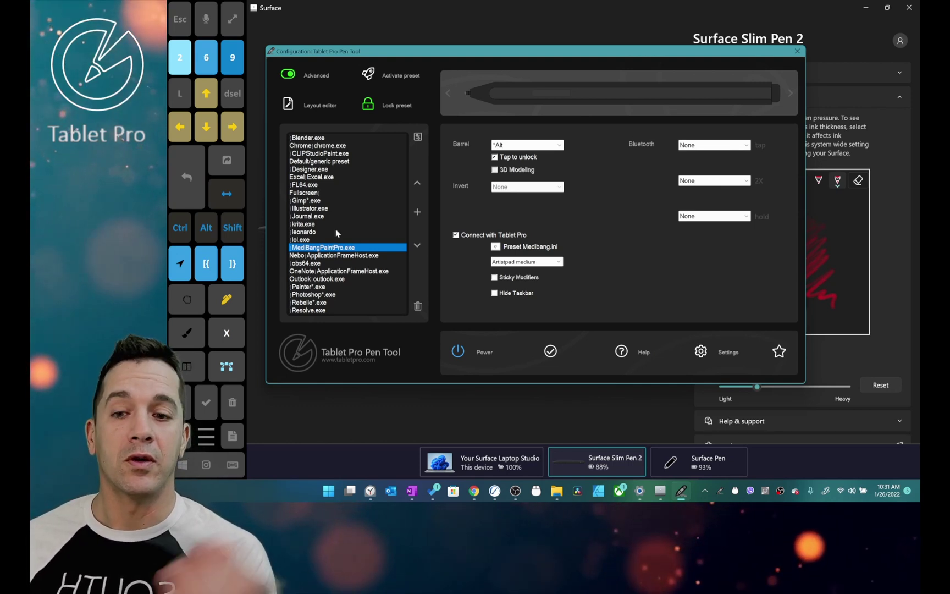
{"action": "left_click", "coordinate": [314, 271]}
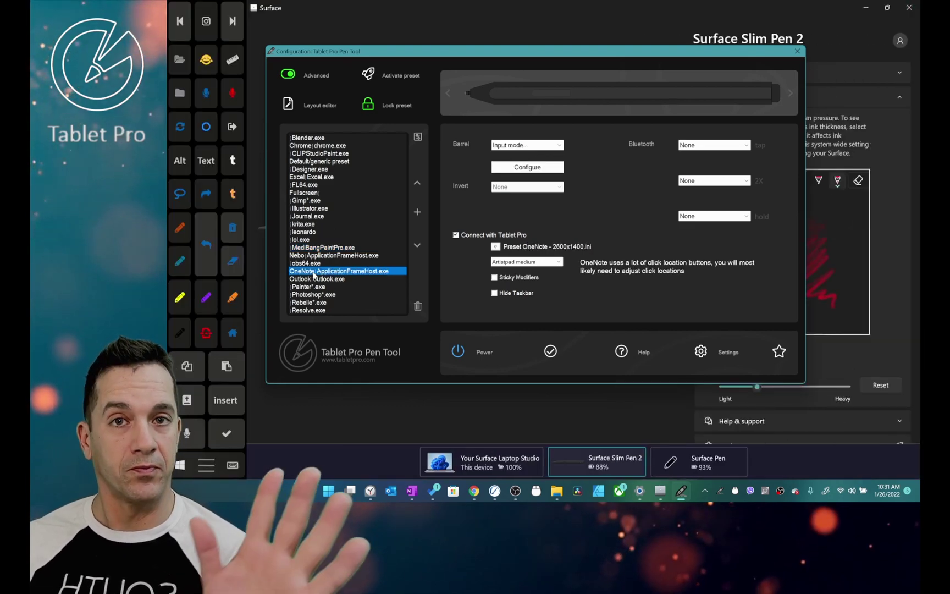
{"action": "left_click", "coordinate": [797, 51]}
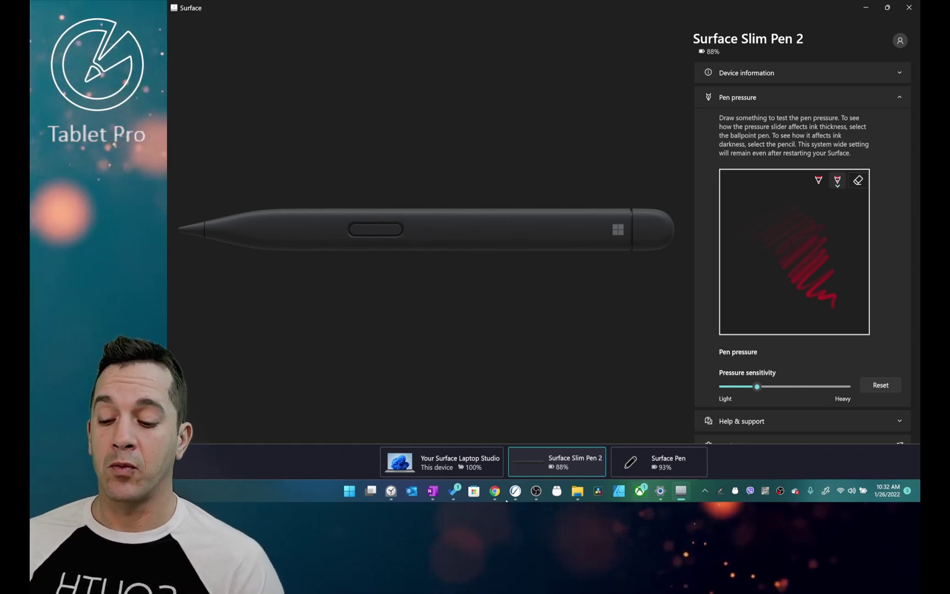
- Switch from the Surface app to the OneNote notebook page via the taskbar
{"action": "left_click", "coordinate": [433, 491]}
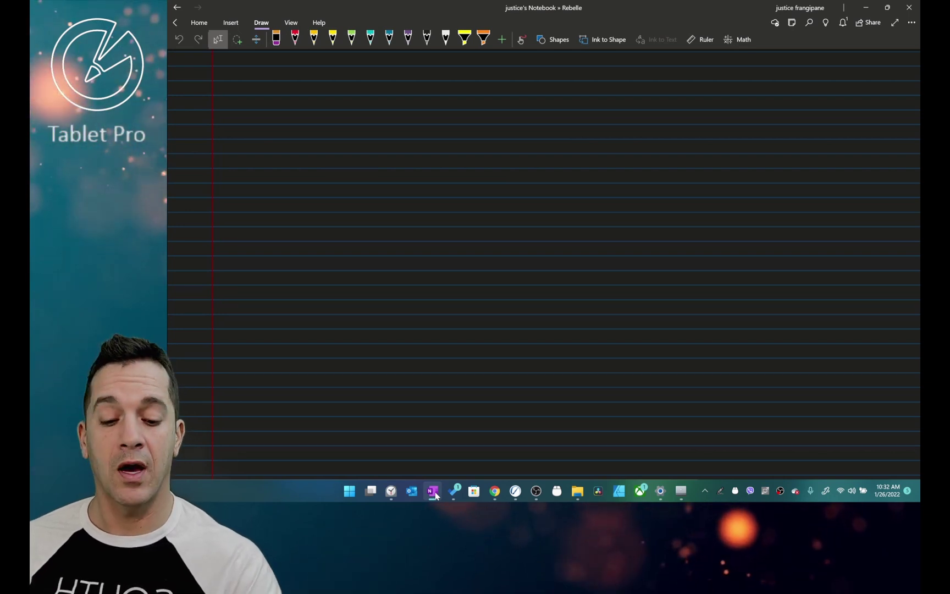
- Write 'hello how are you' in green ink and add several zigzag and diagonal test strokes
{"action": "left_click", "coordinate": [720, 490]}
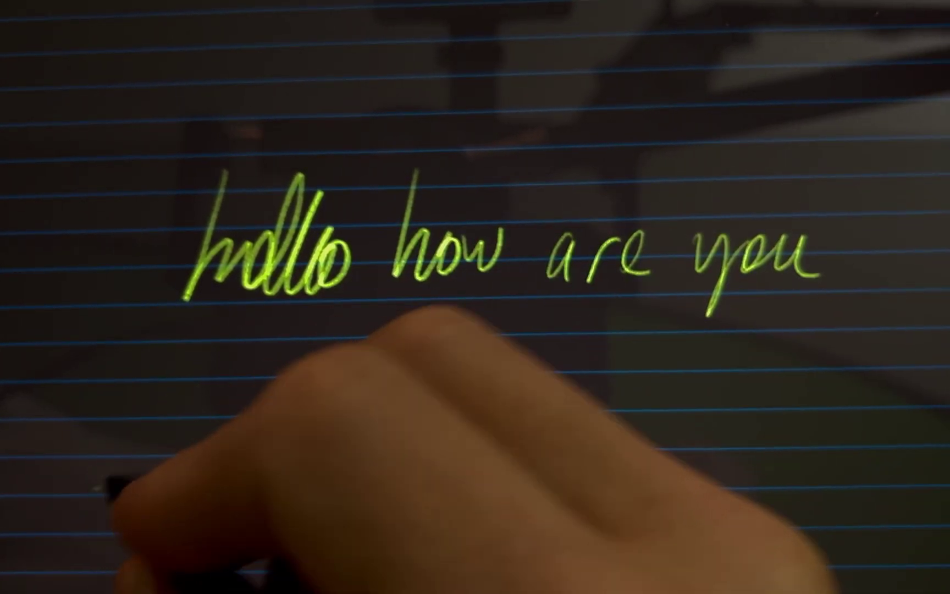
{"action": "mouse_move", "coordinate": [93, 486]}
{"action": "left_mouse_down"}
{"action": "mouse_move", "coordinate": [308, 388]}
{"action": "mouse_move", "coordinate": [316, 489]}
{"action": "left_mouse_up"}
{"action": "mouse_move", "coordinate": [442, 384]}
{"action": "left_mouse_down"}
{"action": "mouse_move", "coordinate": [388, 459]}
{"action": "mouse_move", "coordinate": [473, 481]}
{"action": "mouse_move", "coordinate": [651, 415]}
{"action": "mouse_move", "coordinate": [684, 456]}
{"action": "left_mouse_up"}
{"action": "left_click_drag", "start_coordinate": [129, 529], "coordinate": [176, 506]}
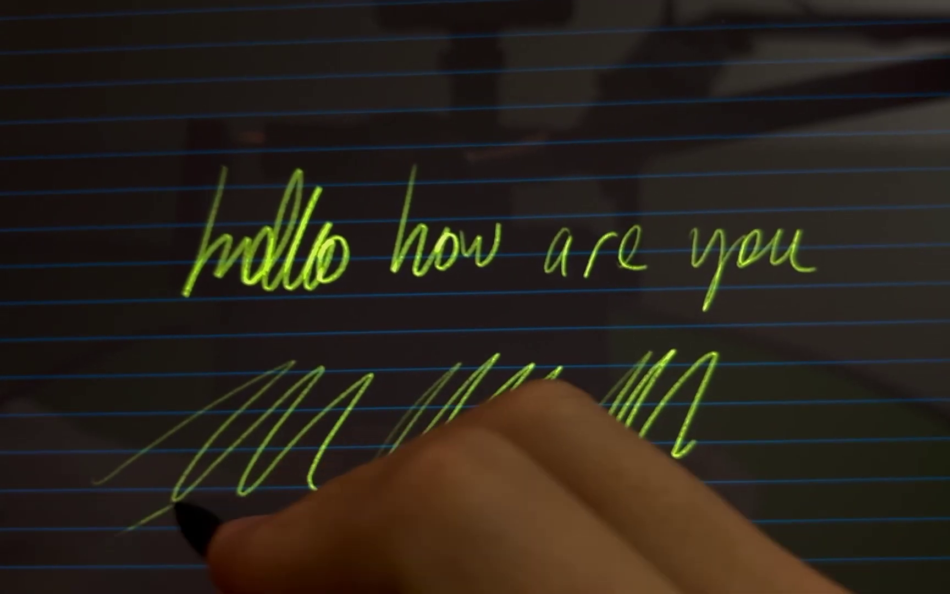
{"action": "left_click_drag", "start_coordinate": [754, 531], "coordinate": [768, 541]}
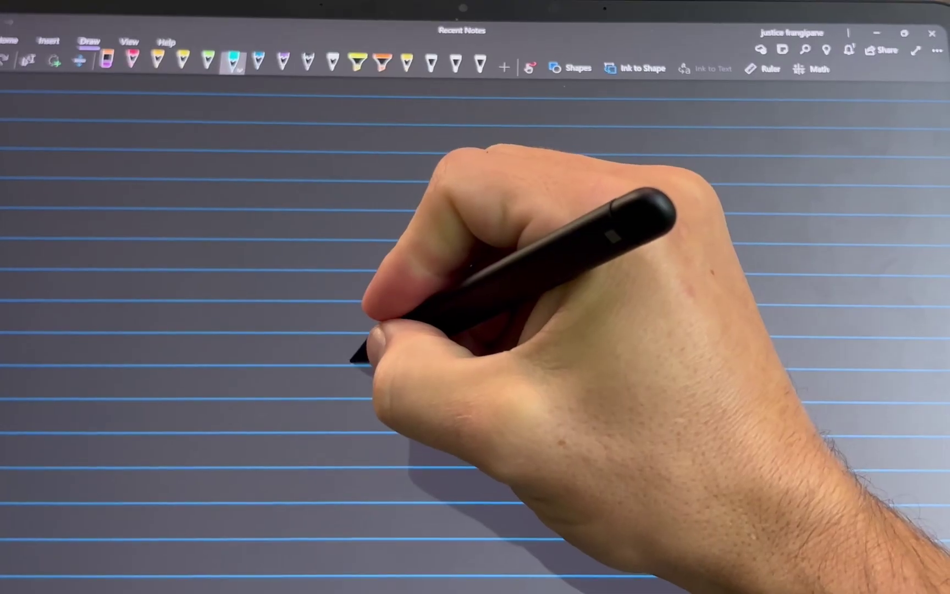
{"action": "mouse_move", "coordinate": [352, 362]}
{"action": "left_mouse_down"}
{"action": "mouse_move", "coordinate": [419, 223]}
{"action": "mouse_move", "coordinate": [426, 214]}
{"action": "mouse_move", "coordinate": [440, 237]}
{"action": "mouse_move", "coordinate": [449, 212]}
{"action": "left_mouse_up"}
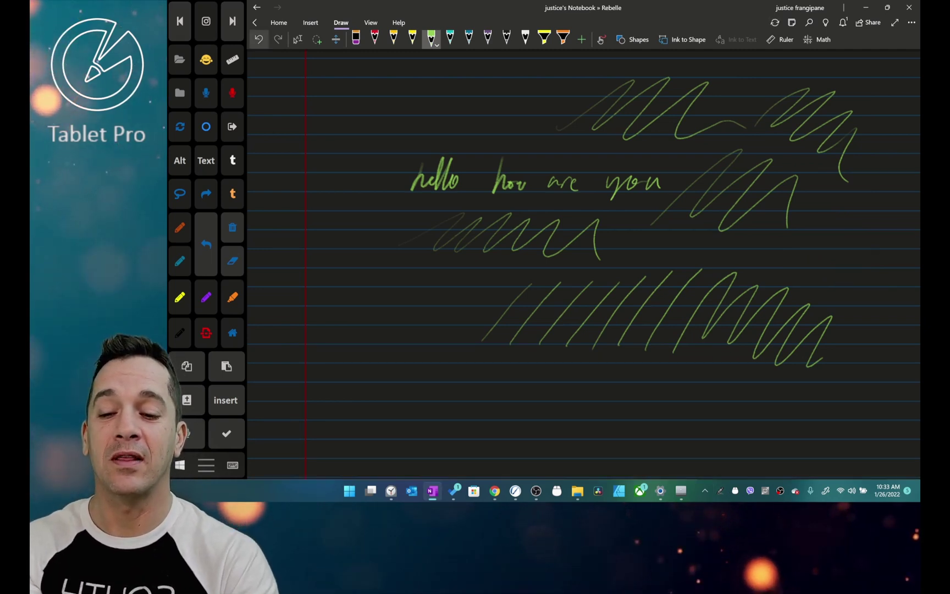
- Undo the extra test strokes, then draw one new green zigzag above the handwriting
{"action": "left_click", "coordinate": [206, 244]}
{"action": "left_click", "coordinate": [258, 39]}
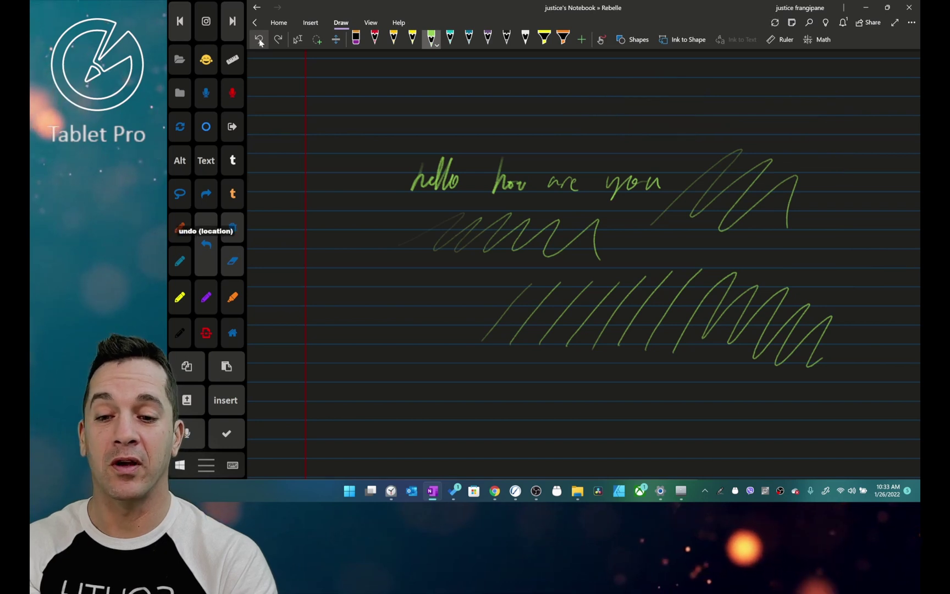
{"action": "left_click", "coordinate": [206, 243]}
{"action": "left_click", "coordinate": [206, 243]}
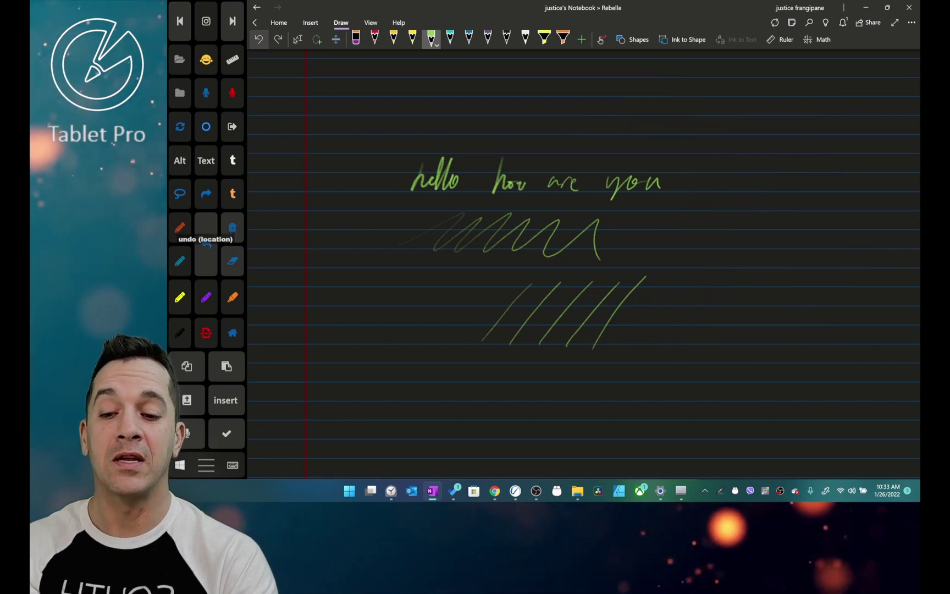
{"action": "left_click", "coordinate": [206, 244]}
{"action": "left_click", "coordinate": [206, 243]}
{"action": "left_click", "coordinate": [206, 244]}
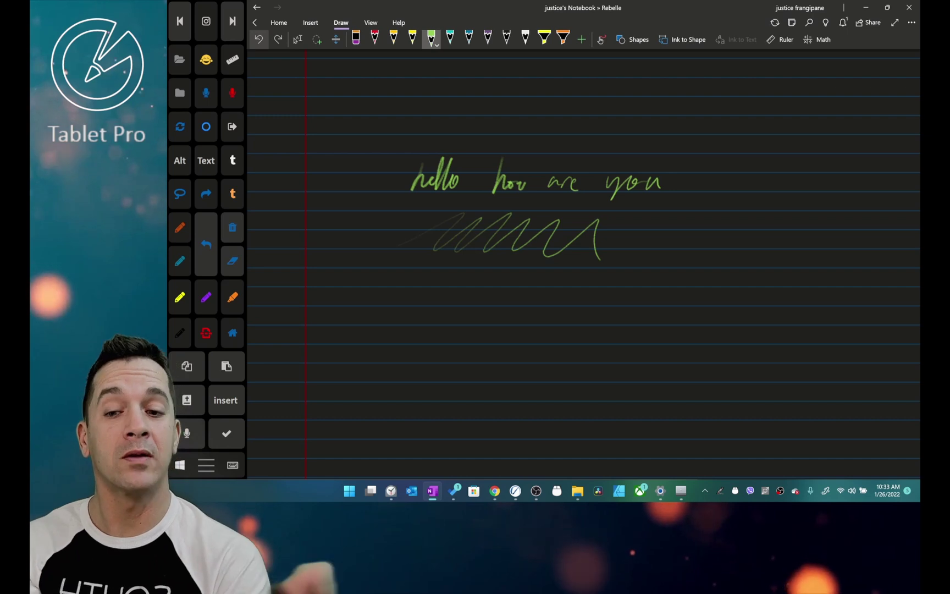
{"action": "left_click_drag", "start_coordinate": [488, 113], "coordinate": [555, 86]}
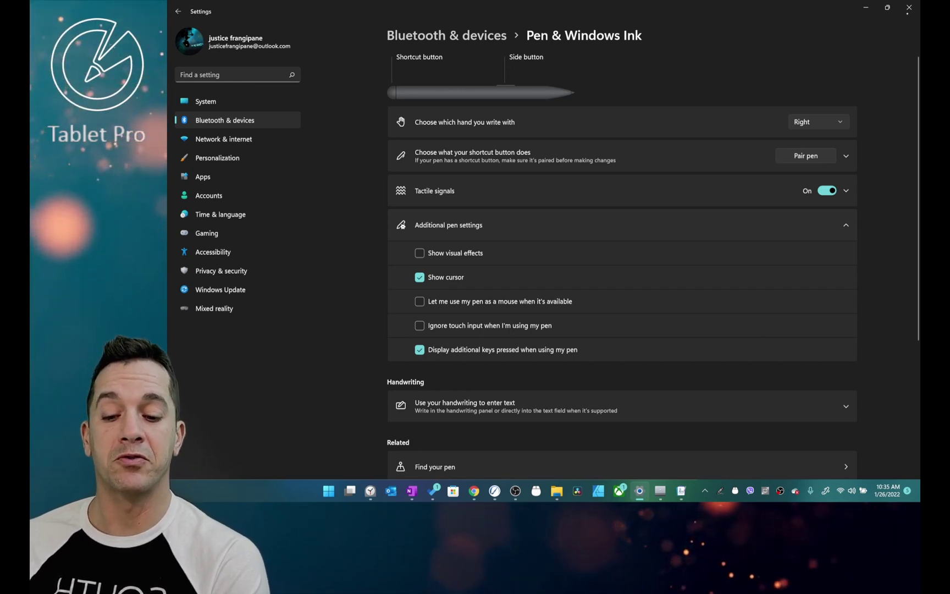
- Enable 'Display additional keys pressed' and test it with Alt and Ctrl+Alt+Shift
{"action": "key", "text": "alt"}
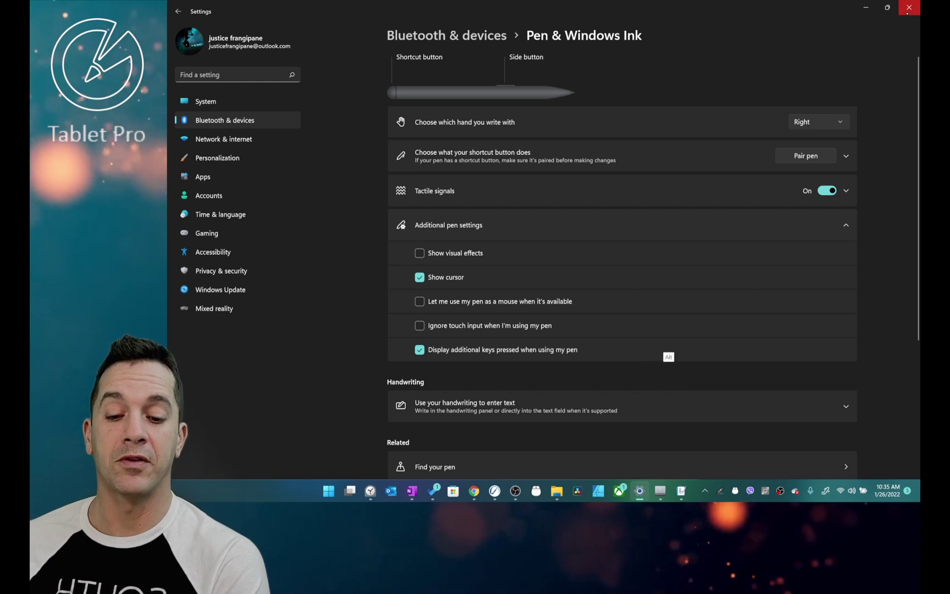
{"action": "left_click", "coordinate": [419, 349]}
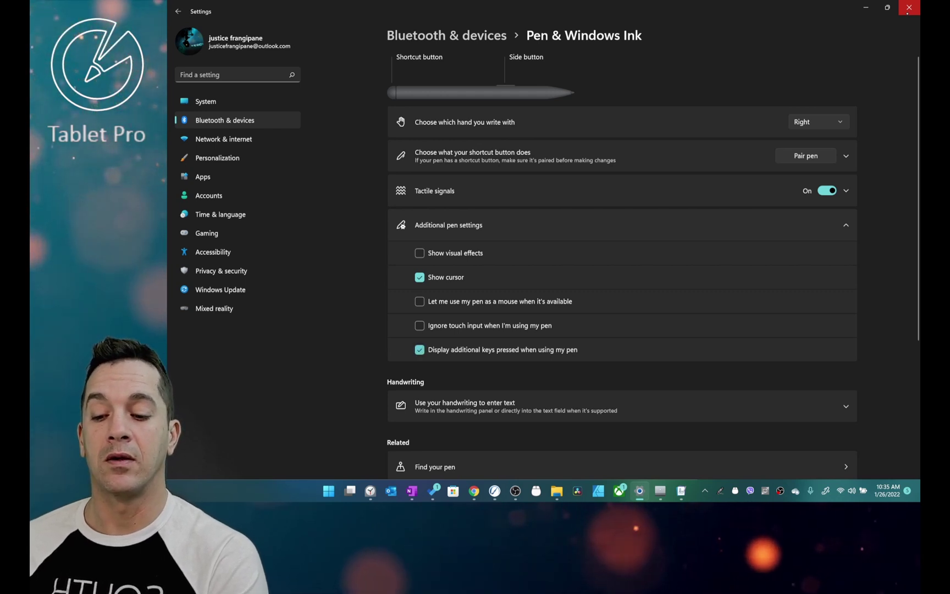
{"action": "key", "text": "ctrl+alt+shift"}
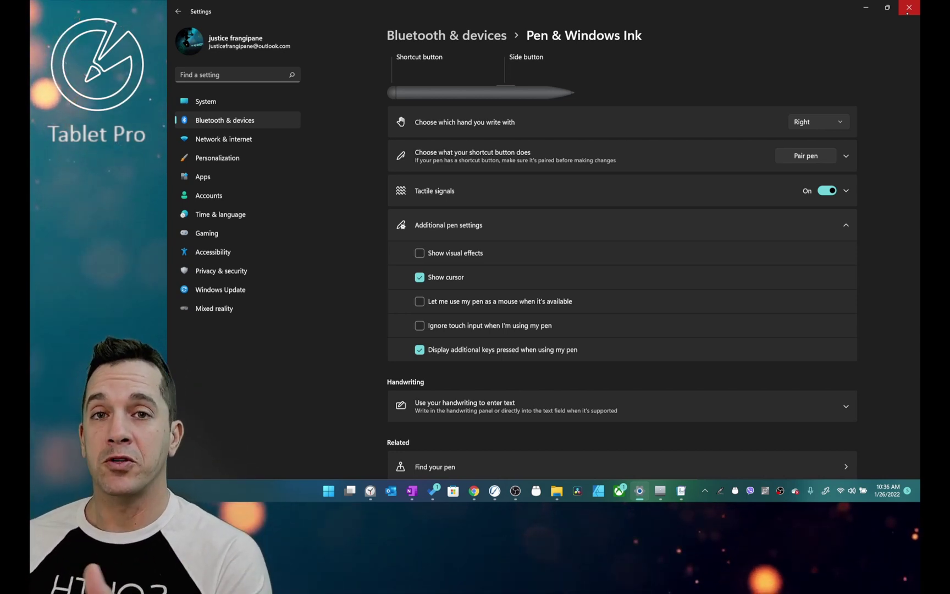
- Draw a pressure-varied pencil zigzag in Rebelle and nudge Pressure Sensitivity slightly toward soft
{"action": "left_click", "coordinate": [494, 490]}
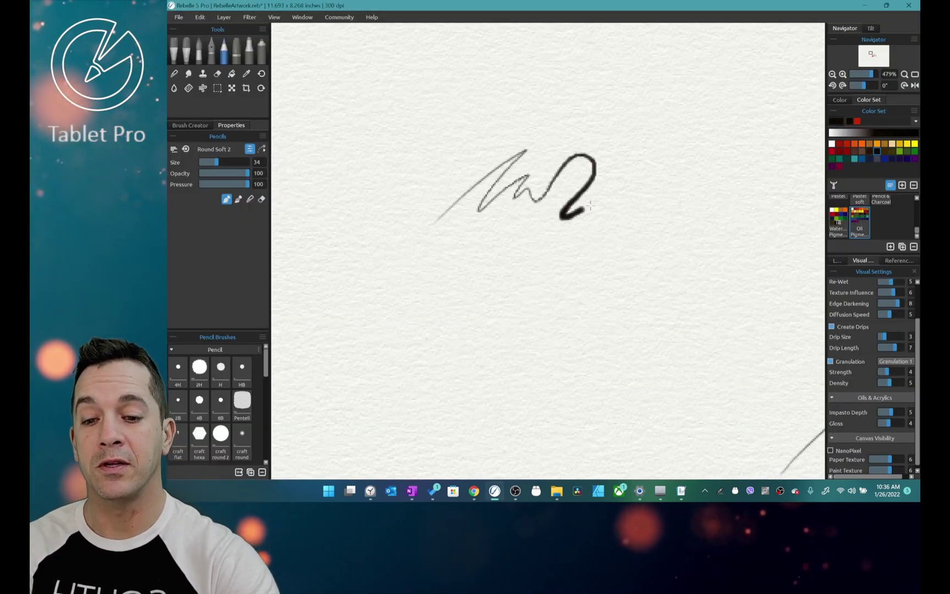
{"action": "mouse_move", "coordinate": [589, 205]}
{"action": "left_mouse_down"}
{"action": "mouse_move", "coordinate": [643, 231]}
{"action": "mouse_move", "coordinate": [700, 219]}
{"action": "mouse_move", "coordinate": [641, 334]}
{"action": "left_mouse_up"}
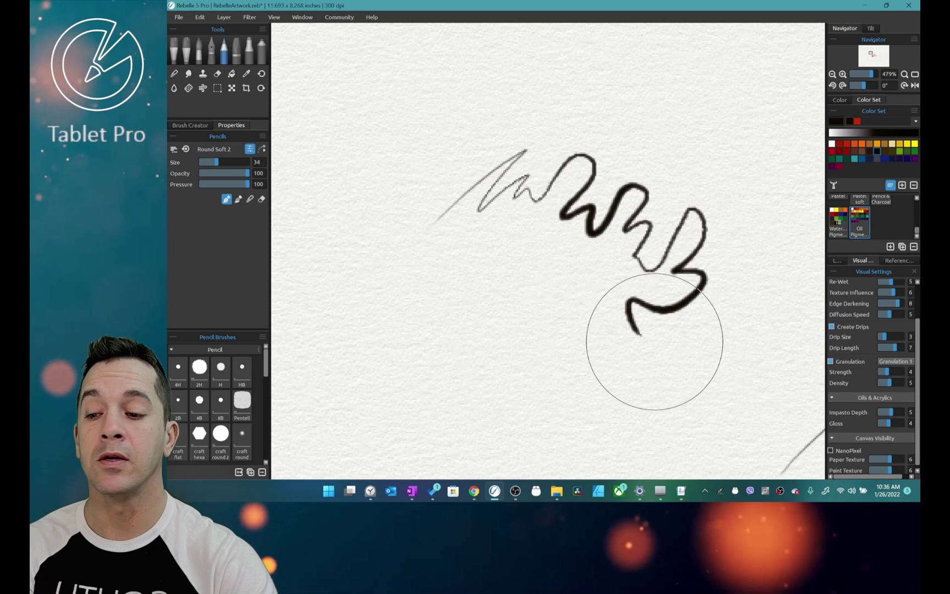
{"action": "left_click", "coordinate": [262, 148]}
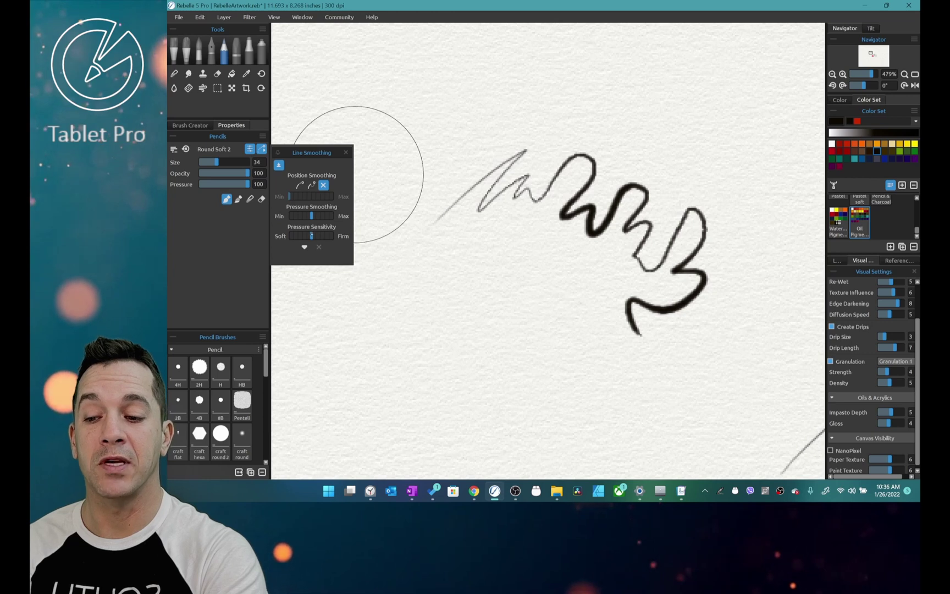
{"action": "left_click_drag", "start_coordinate": [311, 235], "coordinate": [302, 235]}
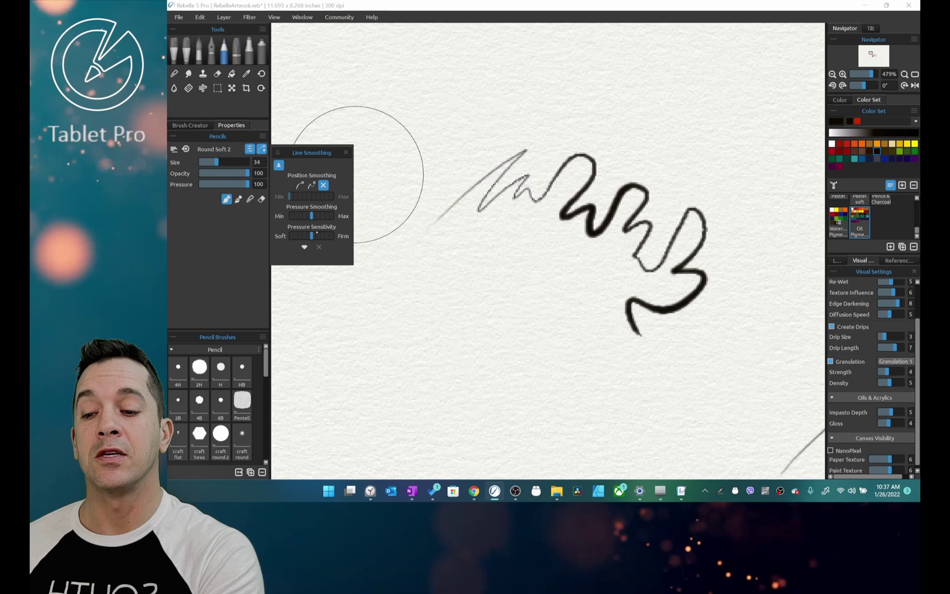
- Alt+Tab through Settings to the Surface app's Slim Pen 2 page, then close the Surface app
{"action": "key", "text": "alt+Tab"}
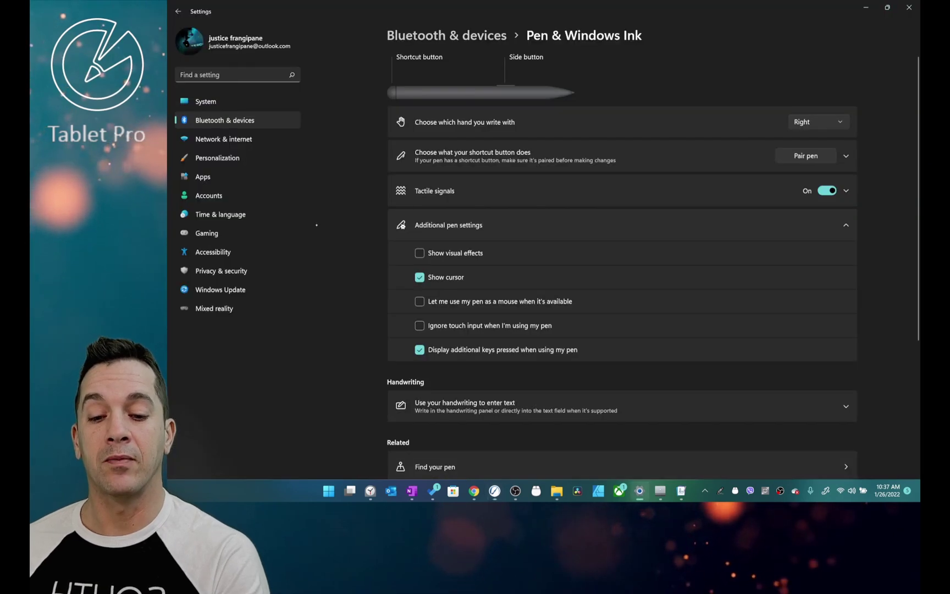
{"action": "key", "text": "alt+Tab"}
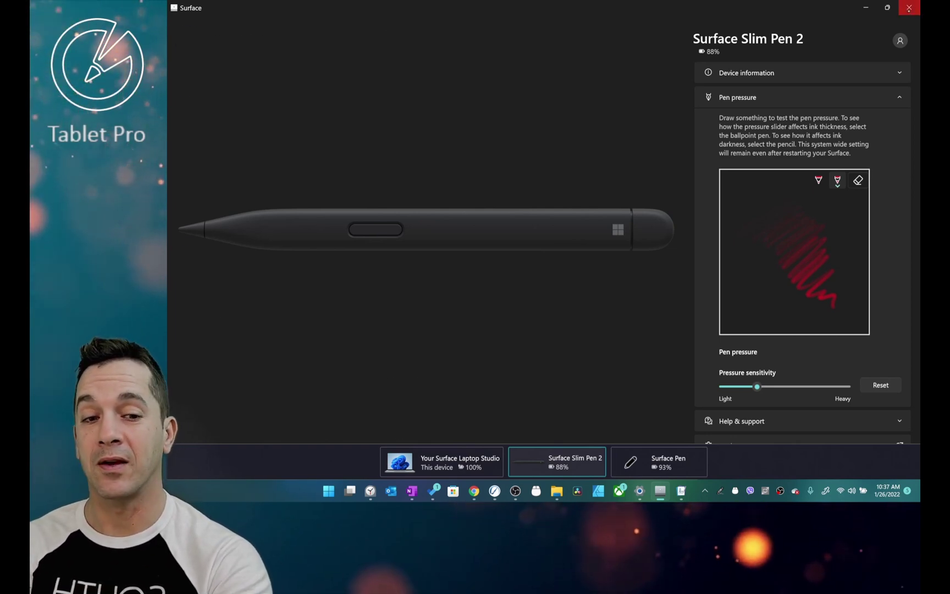
{"action": "key", "text": "alt+F4"}
- Back in OneNote, use the green pen to draw pressure-test zigzags, ending at the upper right
{"action": "key", "text": "alt+Tab"}
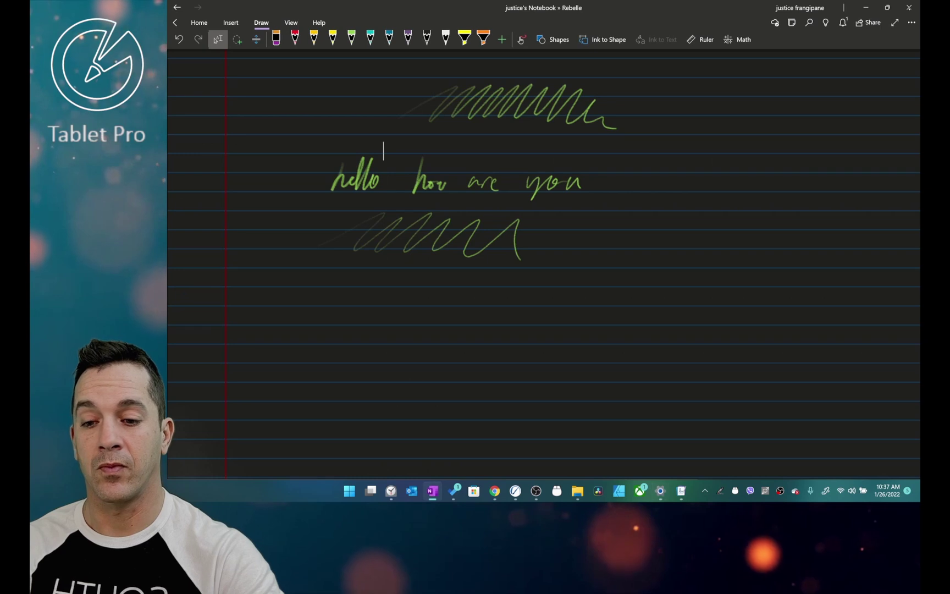
{"action": "scroll", "coordinate": [543, 264], "scroll_direction": "up", "scroll_amount": 3}
{"action": "left_click", "coordinate": [352, 38]}
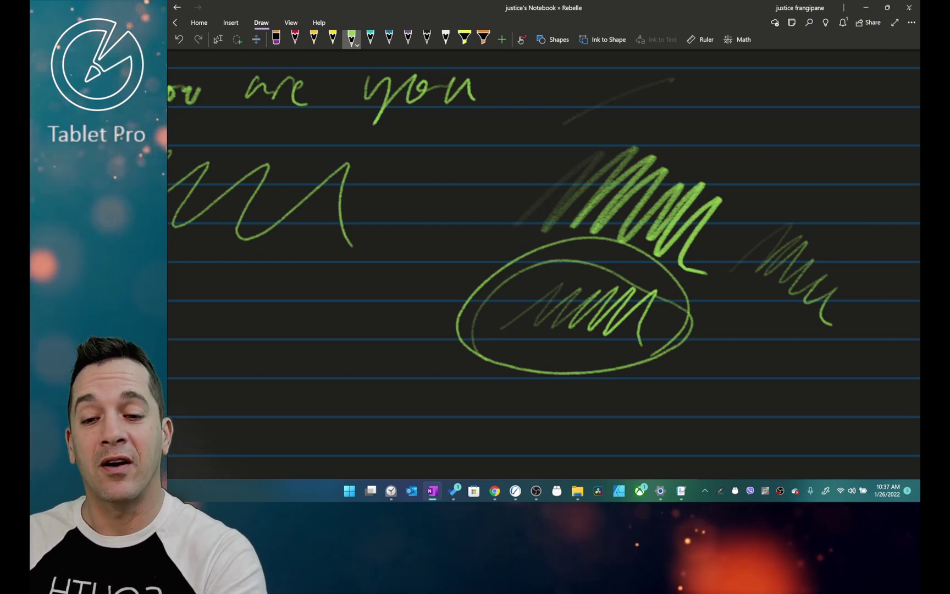
{"action": "mouse_move", "coordinate": [596, 129]}
{"action": "left_mouse_down"}
{"action": "mouse_move", "coordinate": [734, 85]}
{"action": "mouse_move", "coordinate": [791, 193]}
{"action": "left_mouse_up"}
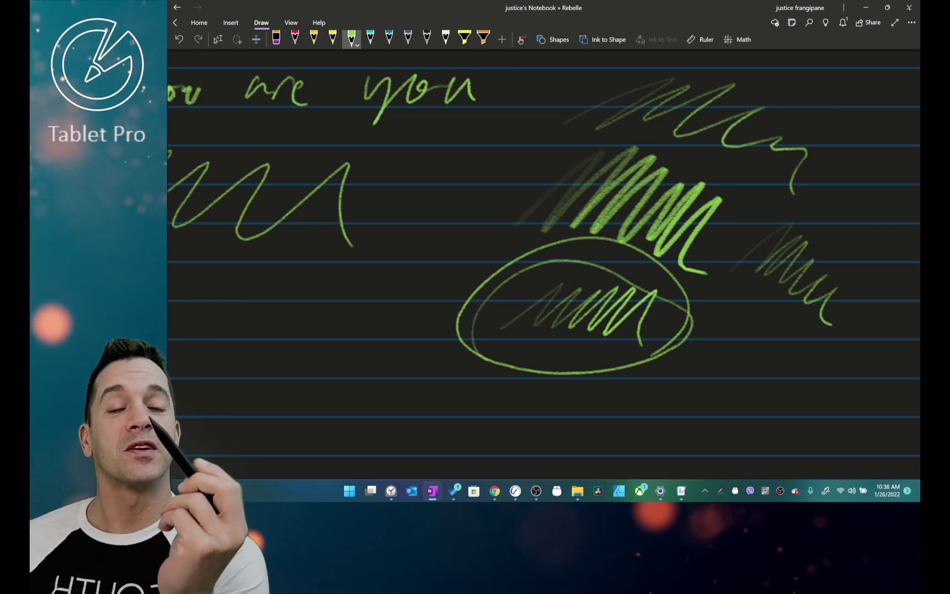
- Choose the Type/select tool and place a text caret on the page
{"action": "left_click", "coordinate": [217, 39]}
{"action": "left_click", "coordinate": [536, 239]}
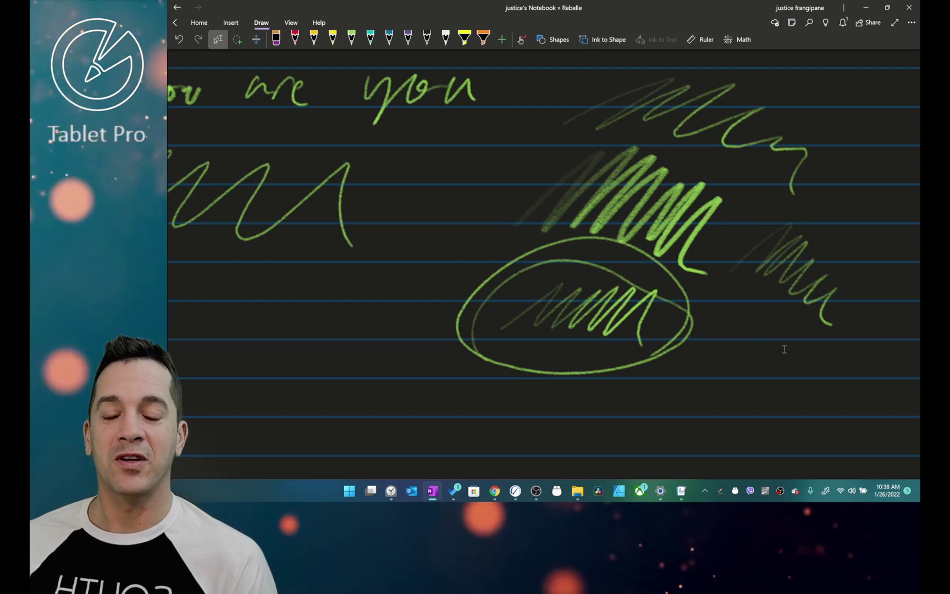